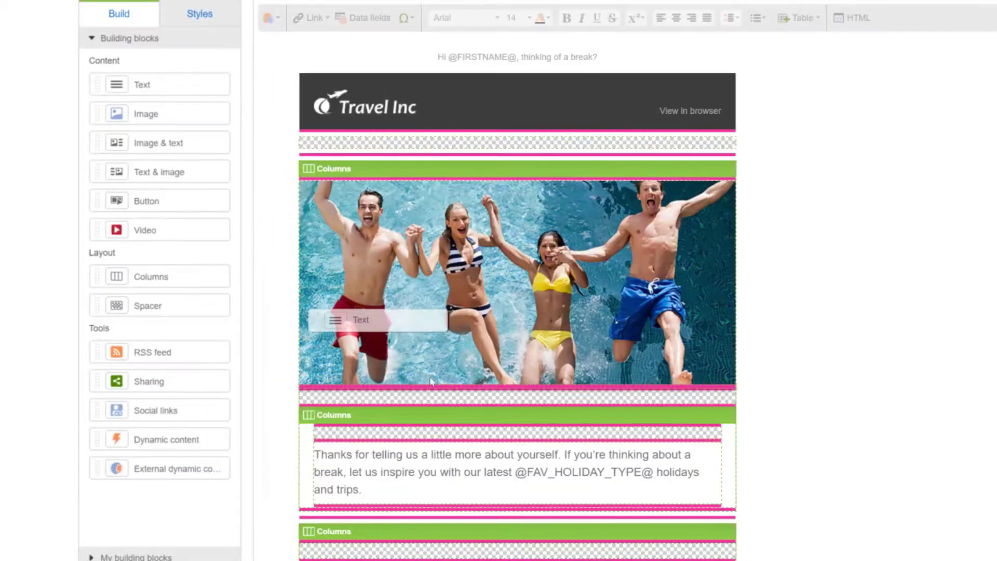
# - Add a 'Thinking of a break?' heading above the intro and a Columns row below the hero image
pyautogui.moveTo(471, 423); pyautogui.dragTo(475, 425)
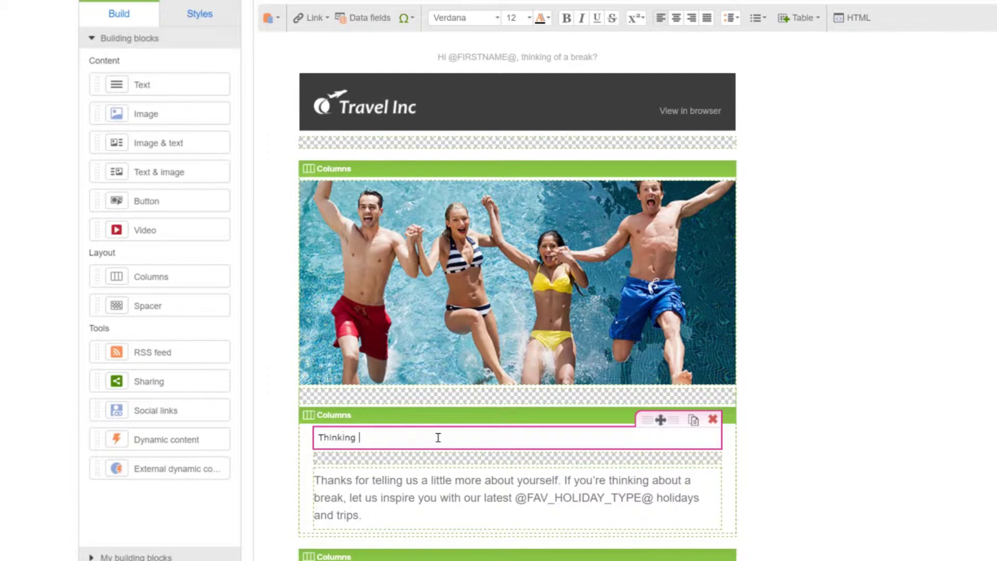
pyautogui.click(38, 304)
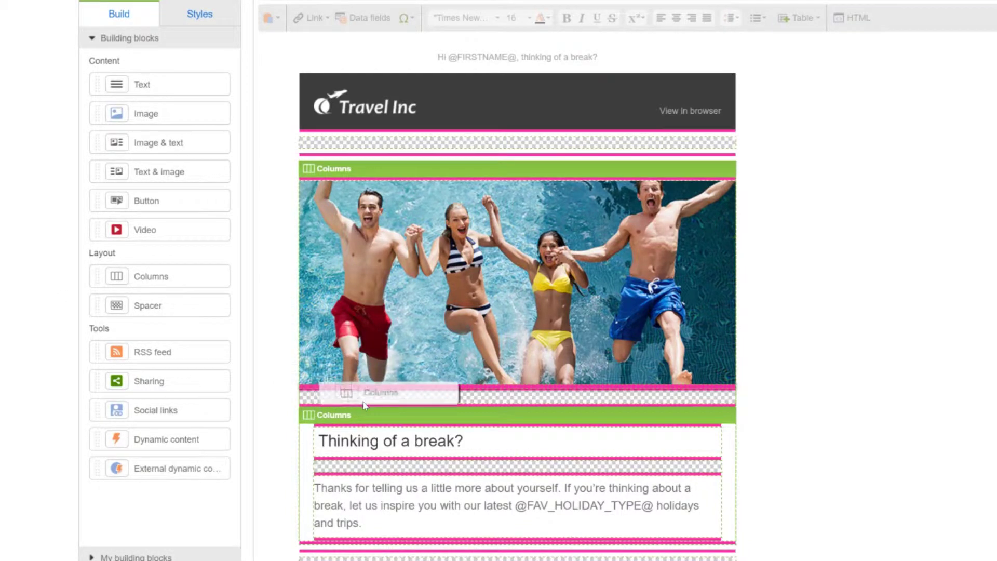
pyautogui.moveTo(116, 278); pyautogui.dragTo(370, 408)
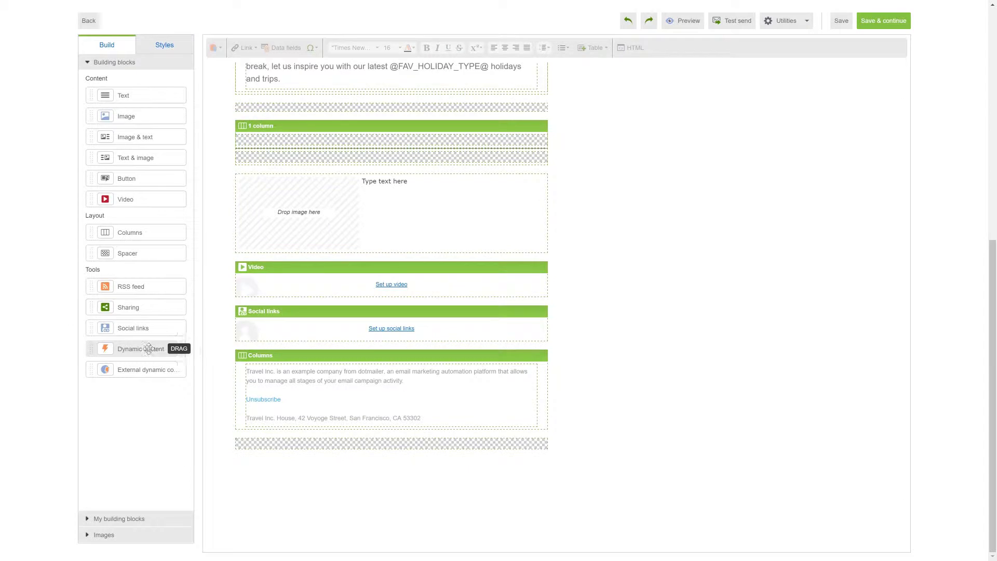
# - Add a dynamic content section holding the '3 default holidays' building block
pyautogui.moveTo(162, 343); pyautogui.dragTo(252, 125)
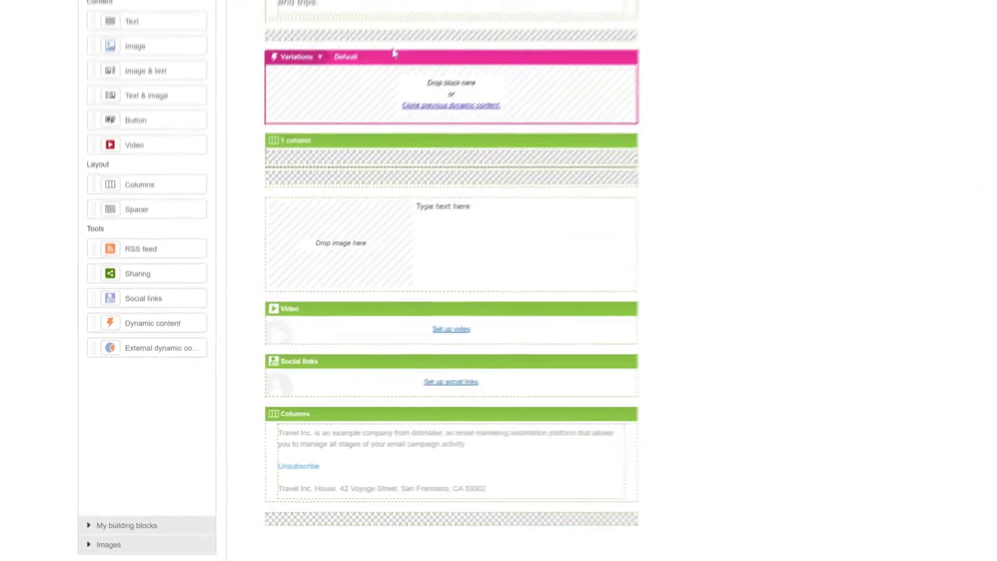
pyautogui.click(96, 528)
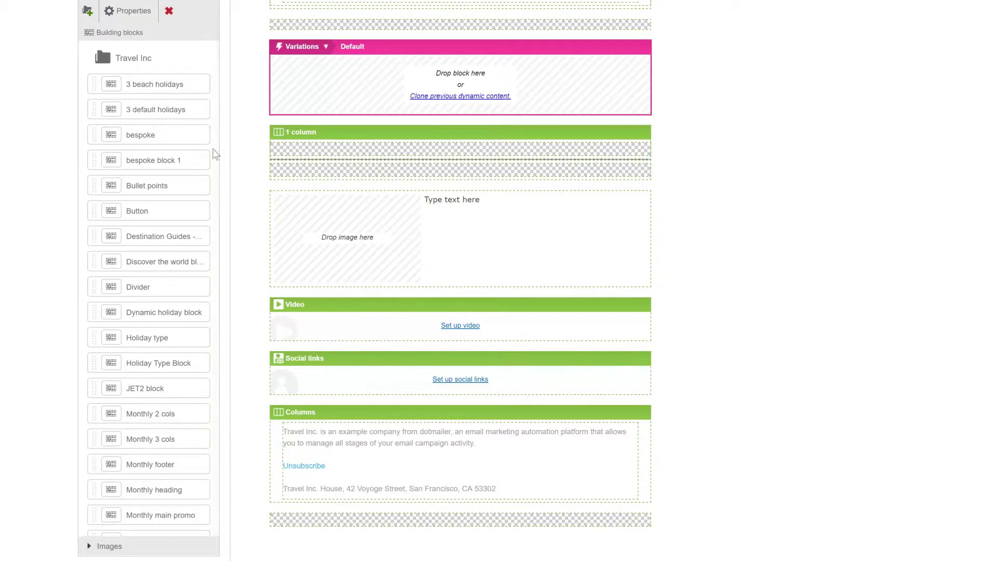
pyautogui.moveTo(161, 110); pyautogui.dragTo(373, 90)
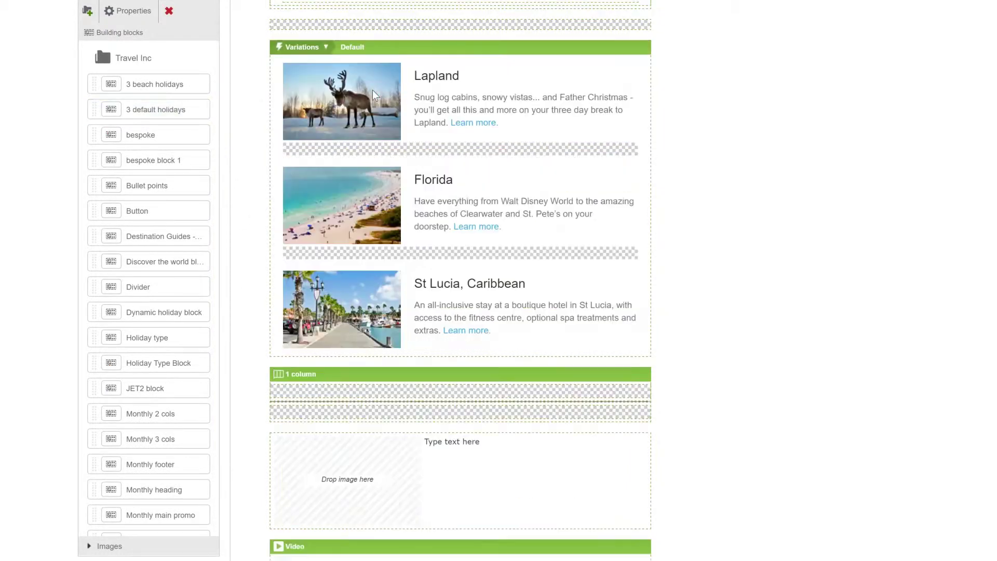
# - Create a content variation with the rule FAV_HOLIDAY_TYPE equals Beach
pyautogui.click(321, 47)
pyautogui.click(317, 66)
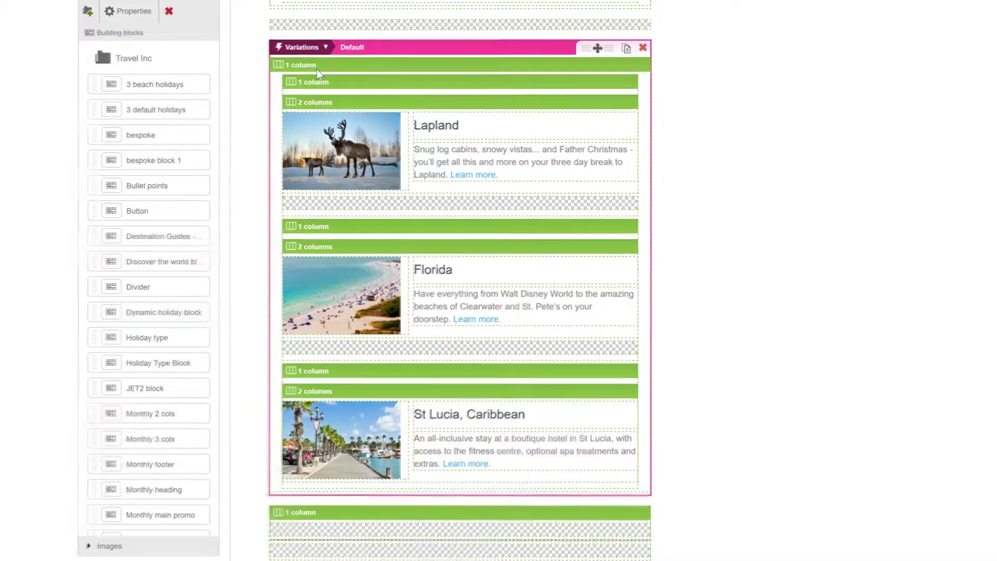
pyautogui.click(257, 202)
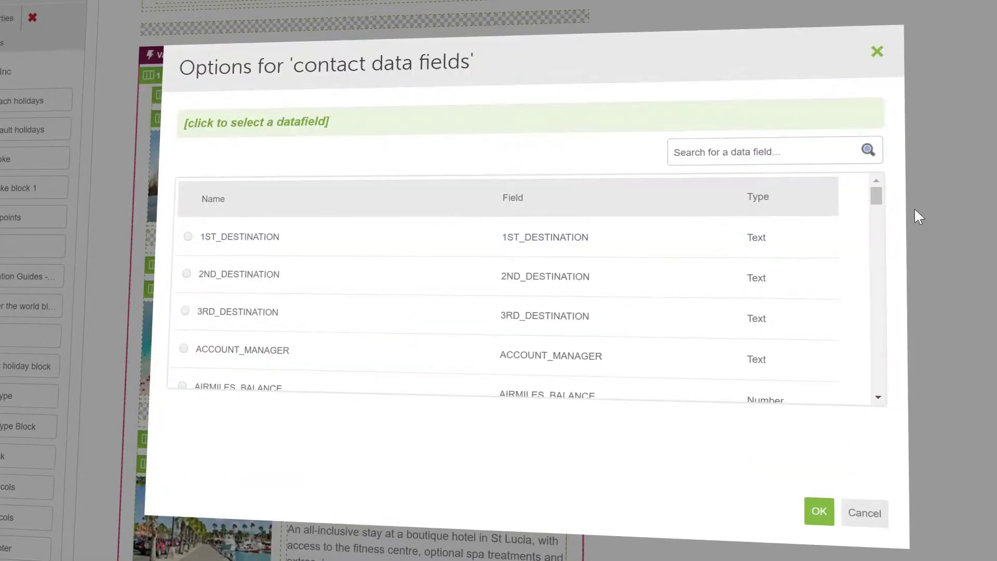
pyautogui.moveTo(879, 197); pyautogui.dragTo(877, 226)
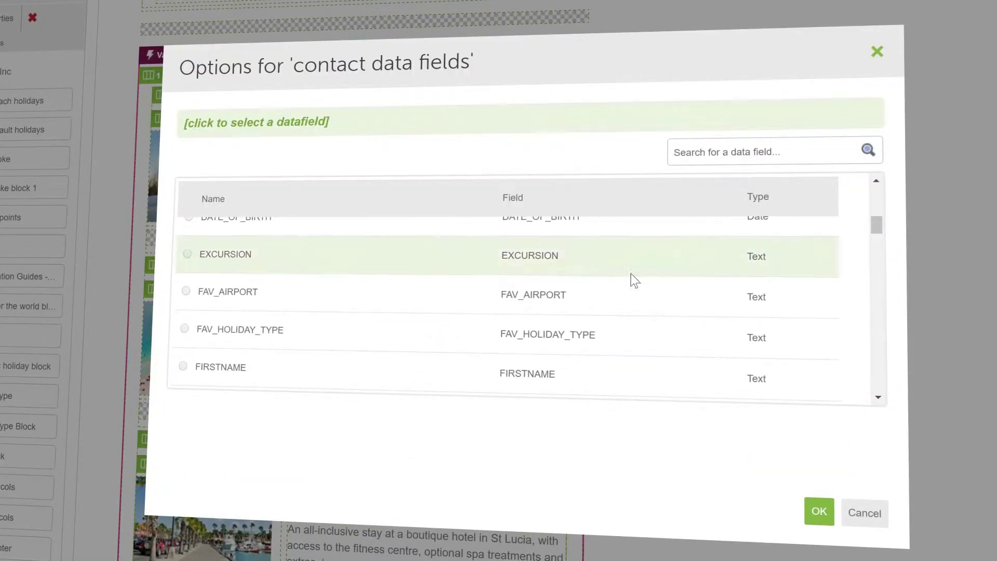
pyautogui.click(187, 329)
pyautogui.write('Beach')
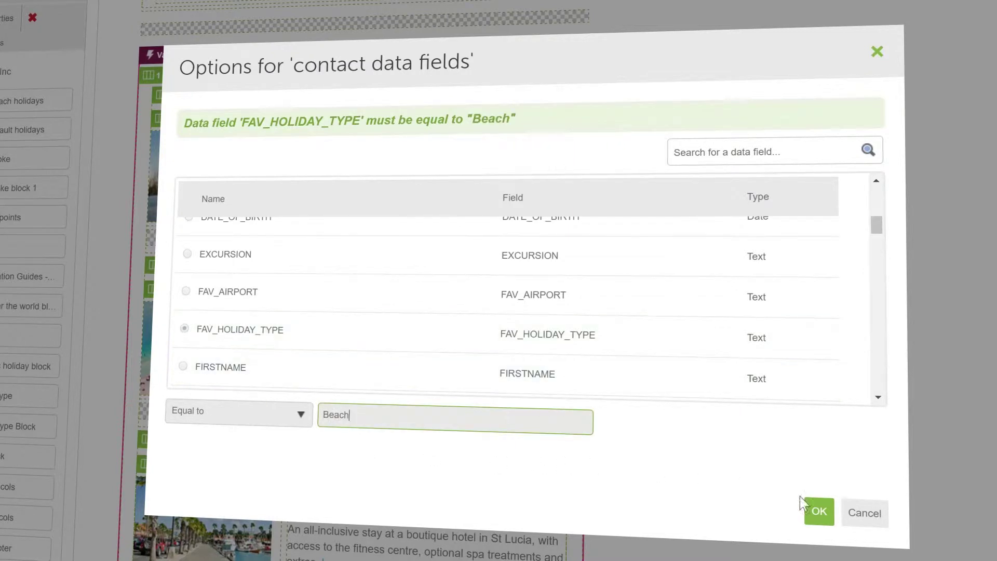
pyautogui.click(817, 509)
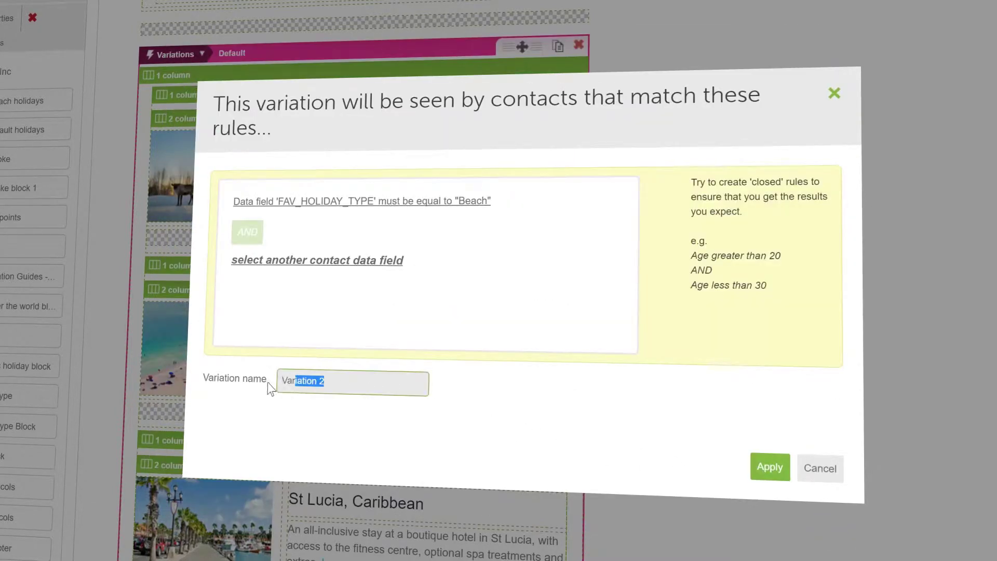
pyautogui.click(751, 469)
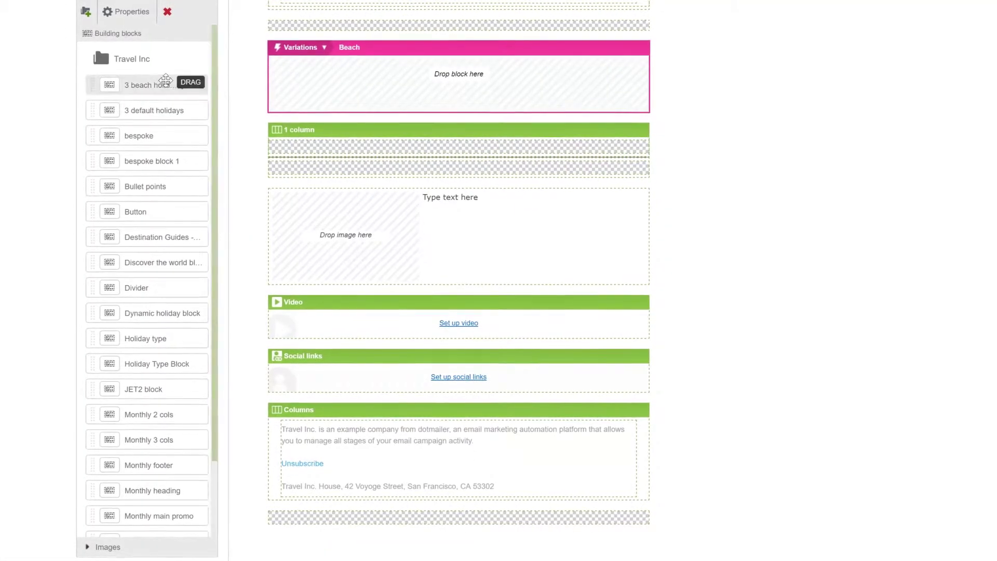
# - Fill the Beach variation with '3 beach holidays', then check the Default and Beach variations
pyautogui.moveTo(165, 80); pyautogui.dragTo(358, 81)
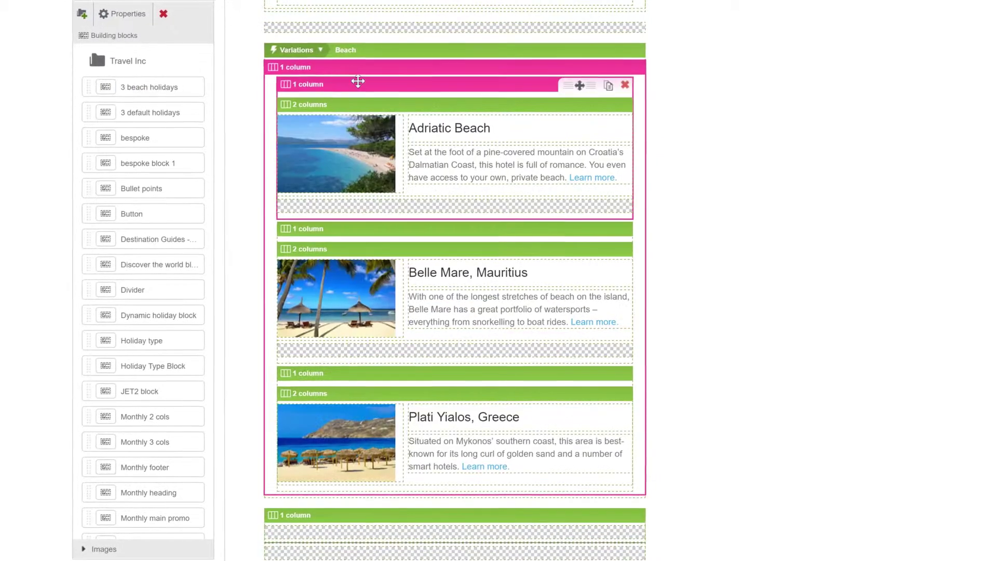
pyautogui.click(319, 50)
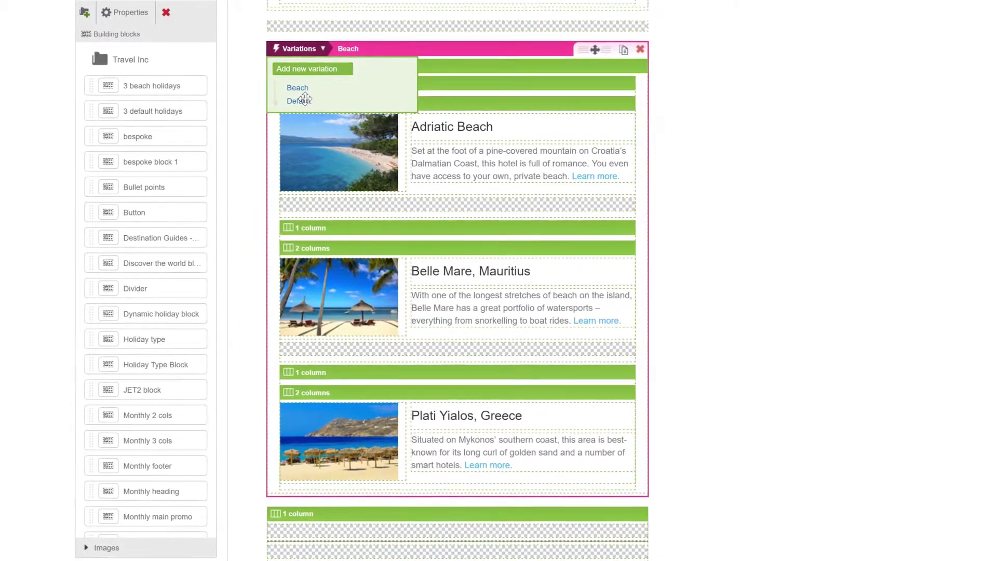
pyautogui.click(299, 101)
pyautogui.click(321, 47)
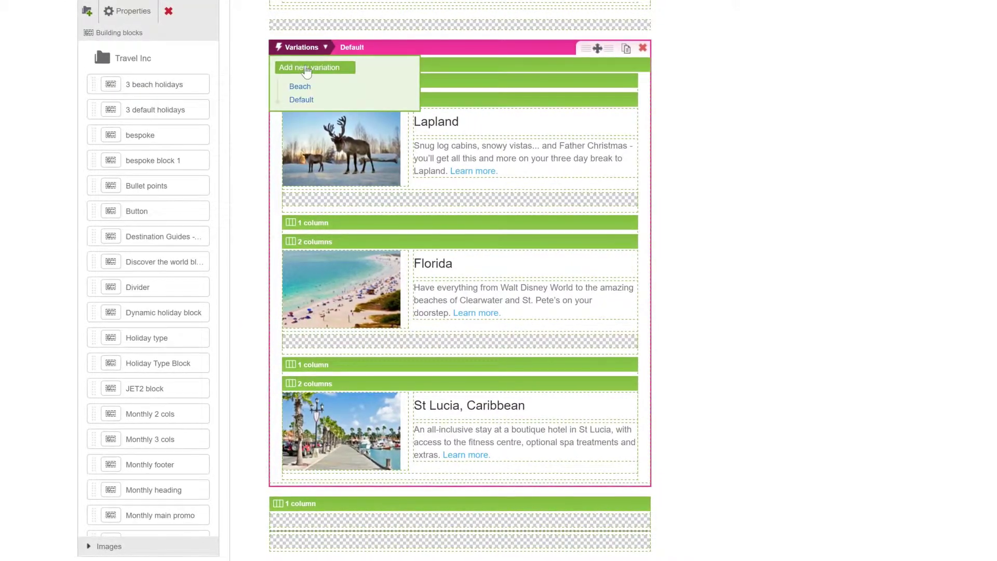
pyautogui.click(302, 88)
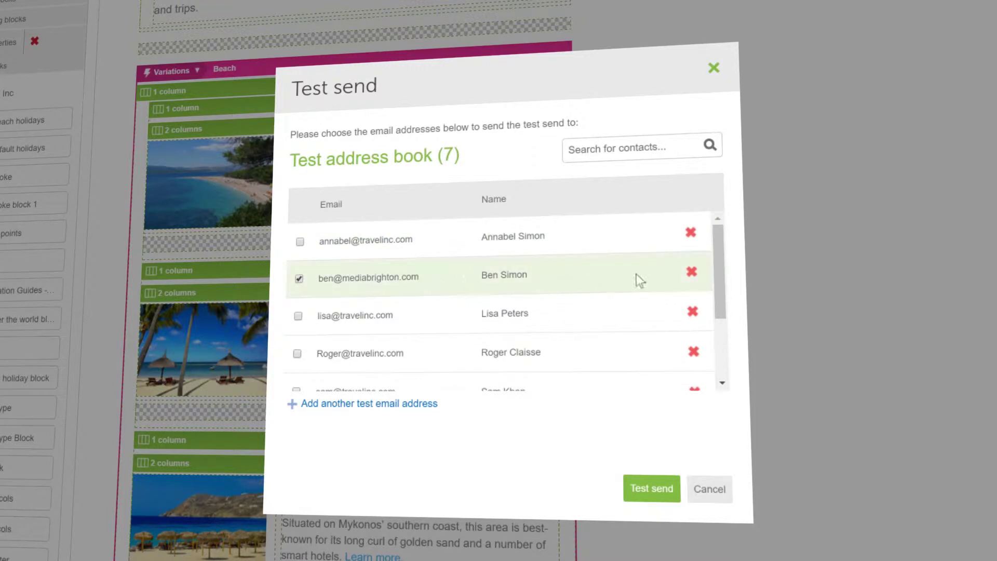
pyautogui.moveTo(719, 272); pyautogui.dragTo(728, 345)
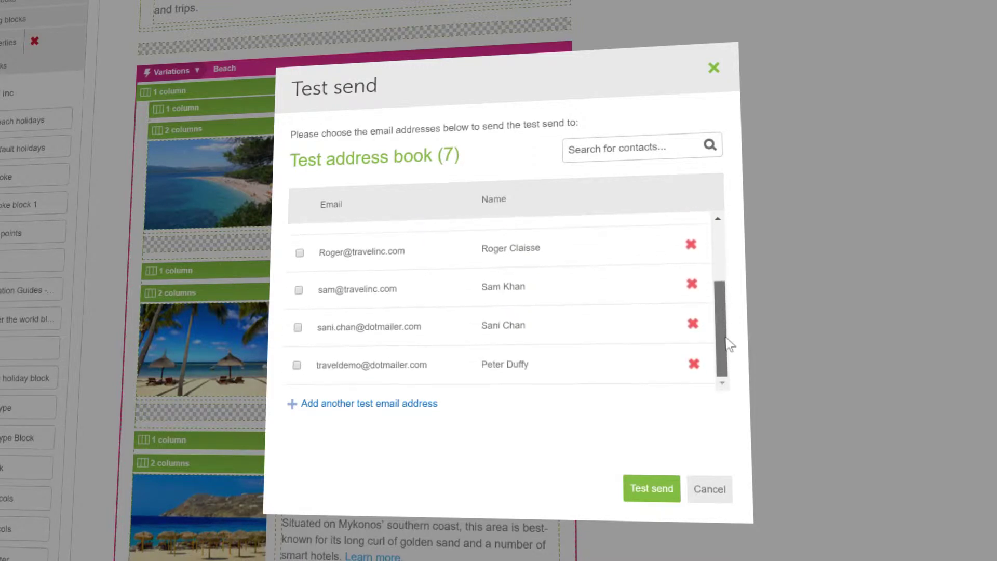
# - Send the test email to the ticked test address
pyautogui.click(668, 488)
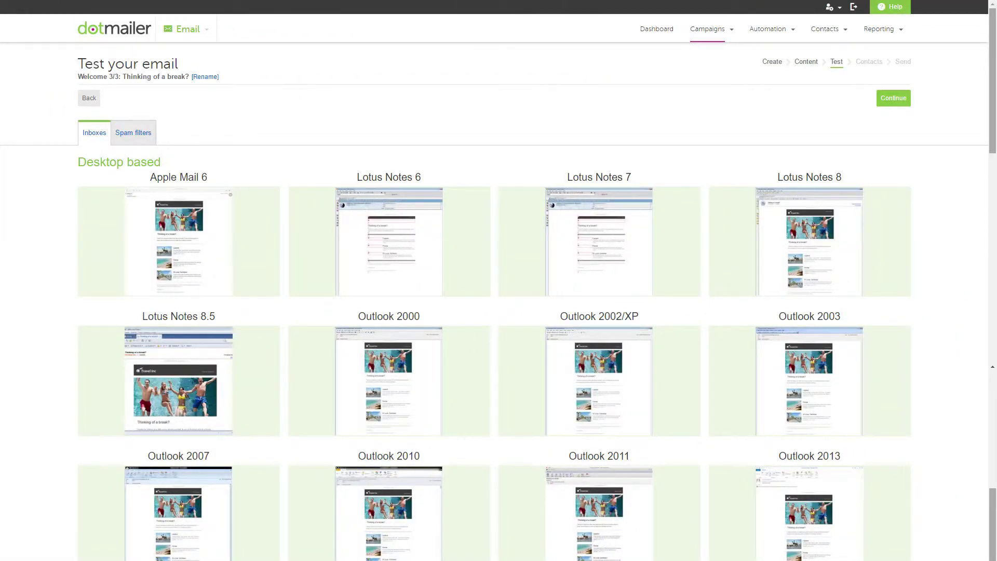
pyautogui.scroll(-10, 499, 312)
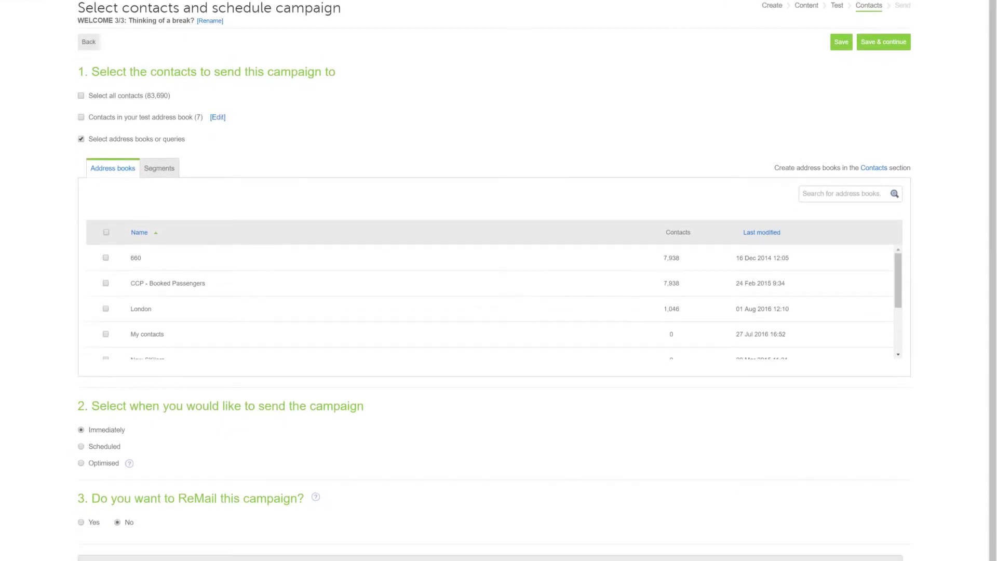
# - Choose to send the campaign at an optimised time
pyautogui.click(151, 205)
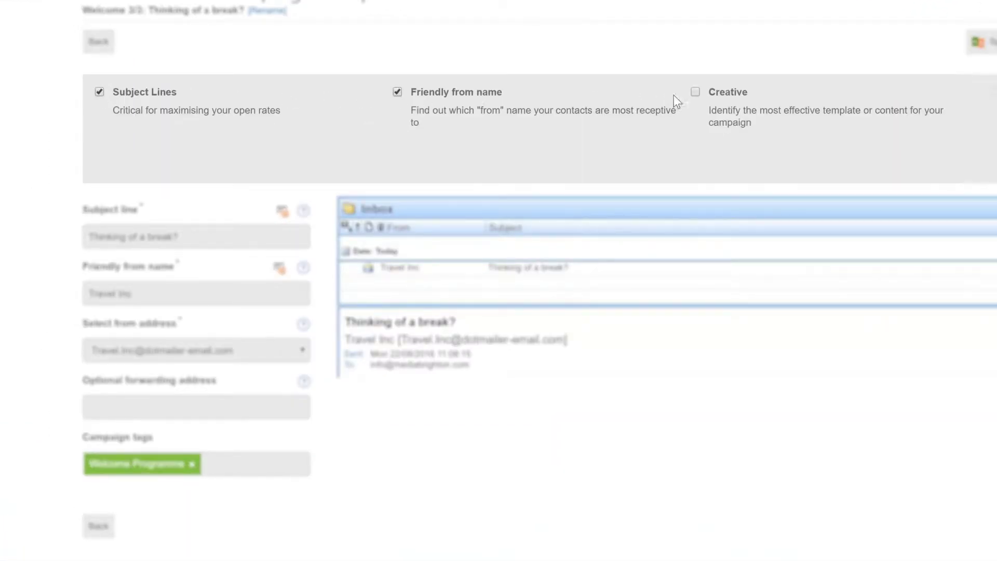
# - Add Creative to the split test options, apply them, and switch to Version B
pyautogui.click(696, 92)
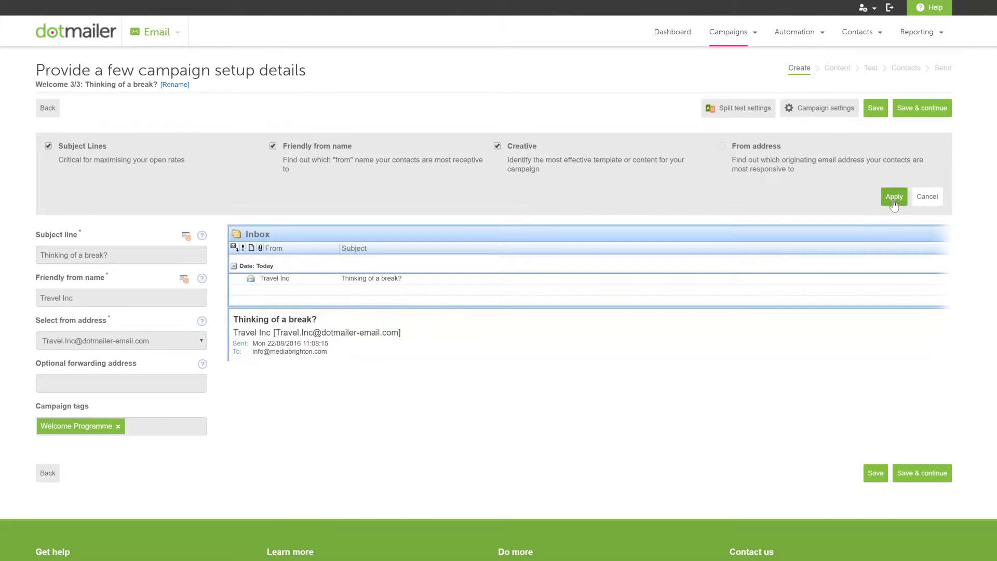
pyautogui.click(894, 199)
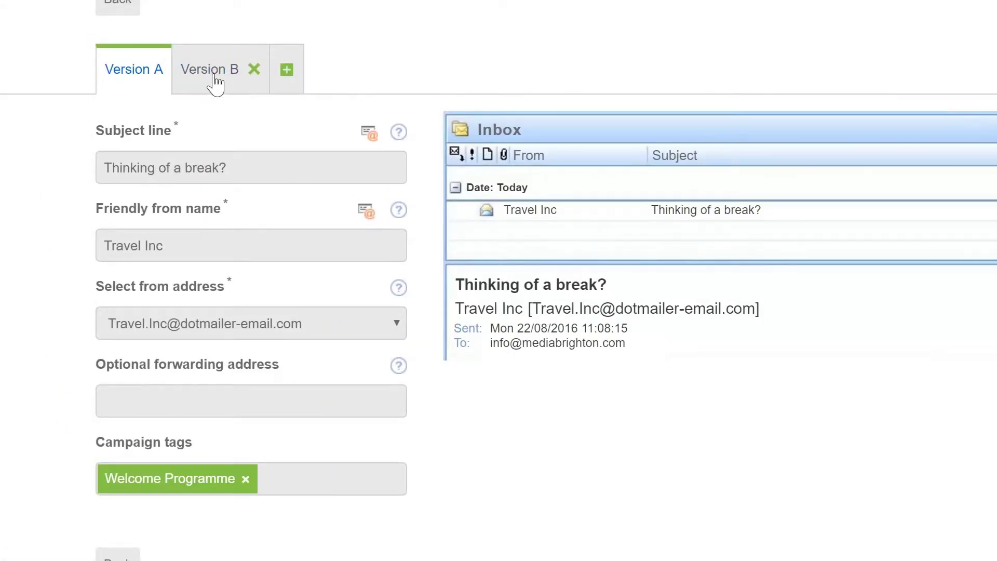
pyautogui.click(105, 153)
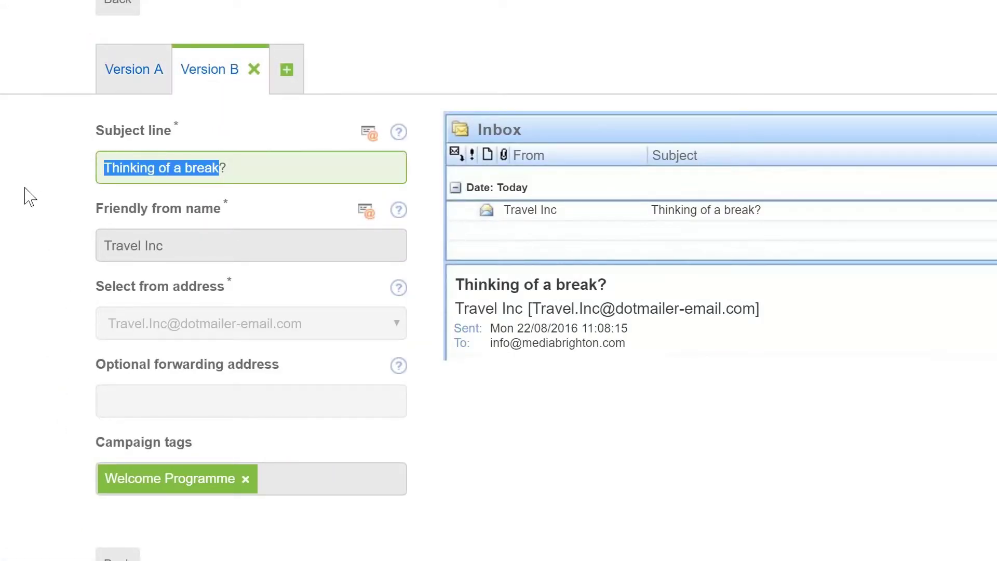
pyautogui.write('Could ')
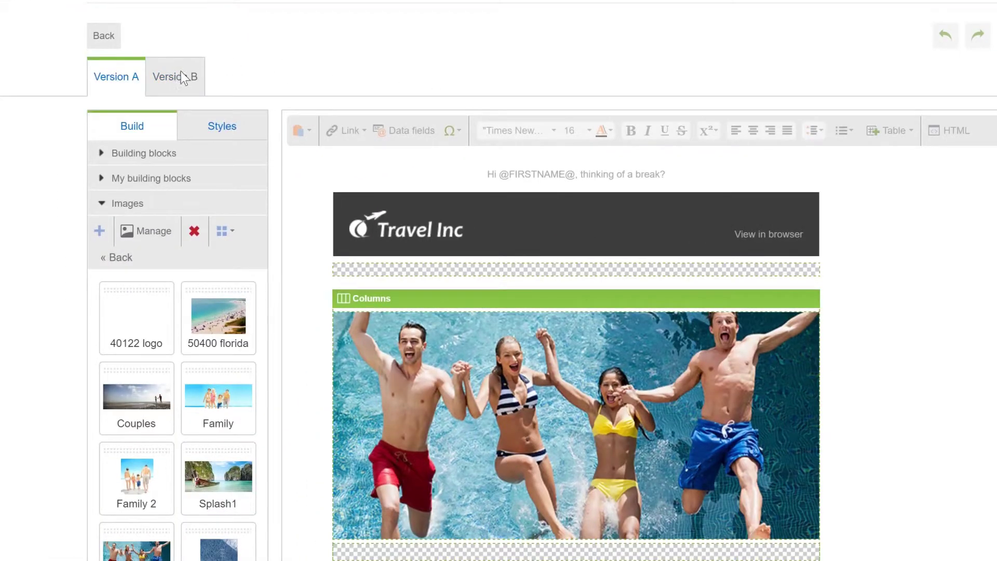
# - In Version B, replace the hero photo with the Couples image and add social sharing links
pyautogui.click(181, 78)
pyautogui.moveTo(139, 359); pyautogui.dragTo(477, 393)
pyautogui.scroll(-3, 526, 467)
pyautogui.moveTo(537, 387); pyautogui.dragTo(352, 392)
pyautogui.write('Could this be your best break yet?')
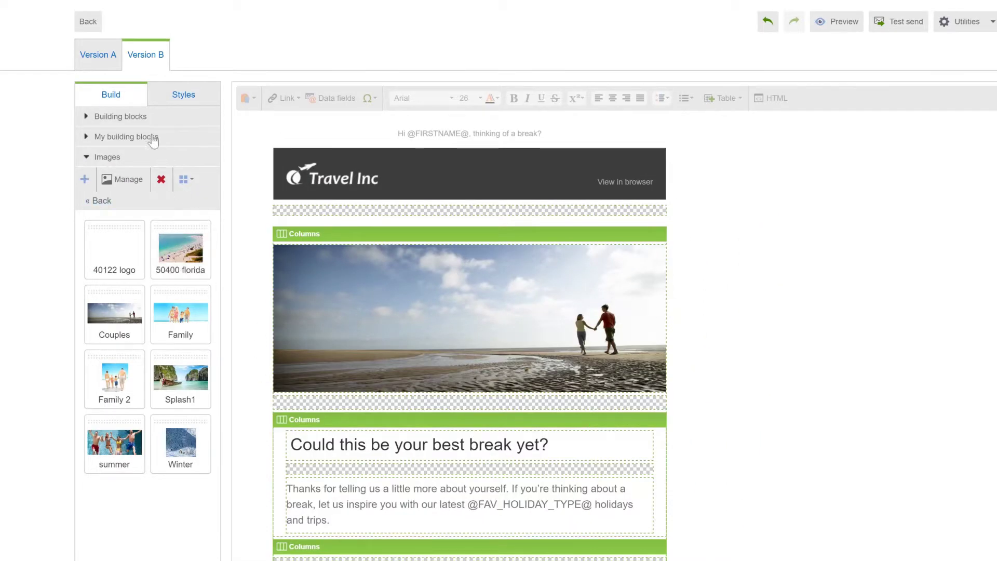
pyautogui.click(134, 117)
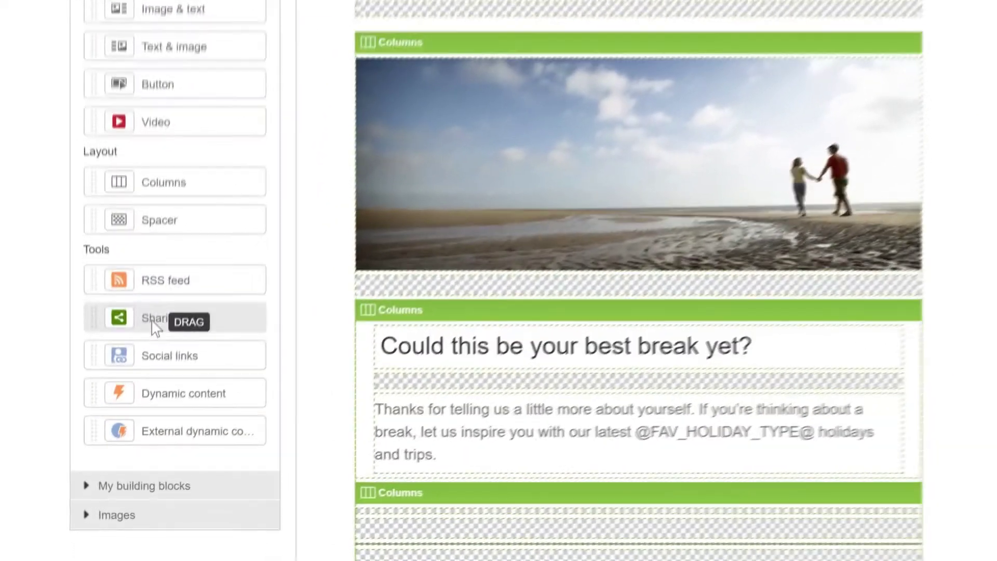
pyautogui.moveTo(152, 321); pyautogui.dragTo(423, 482)
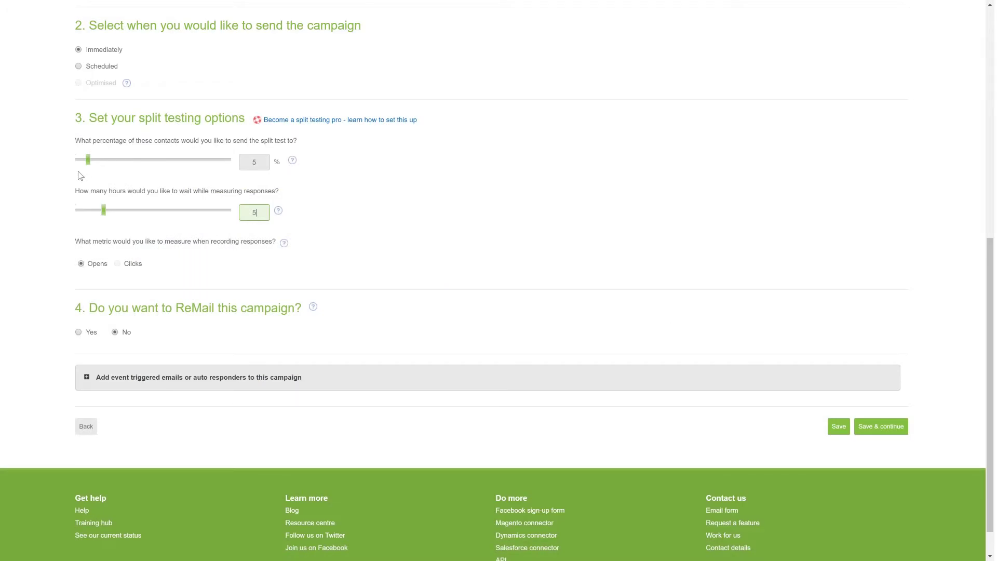
# - Raise the percentage of contacts included in the split test
pyautogui.moveTo(93, 164); pyautogui.dragTo(99, 162)
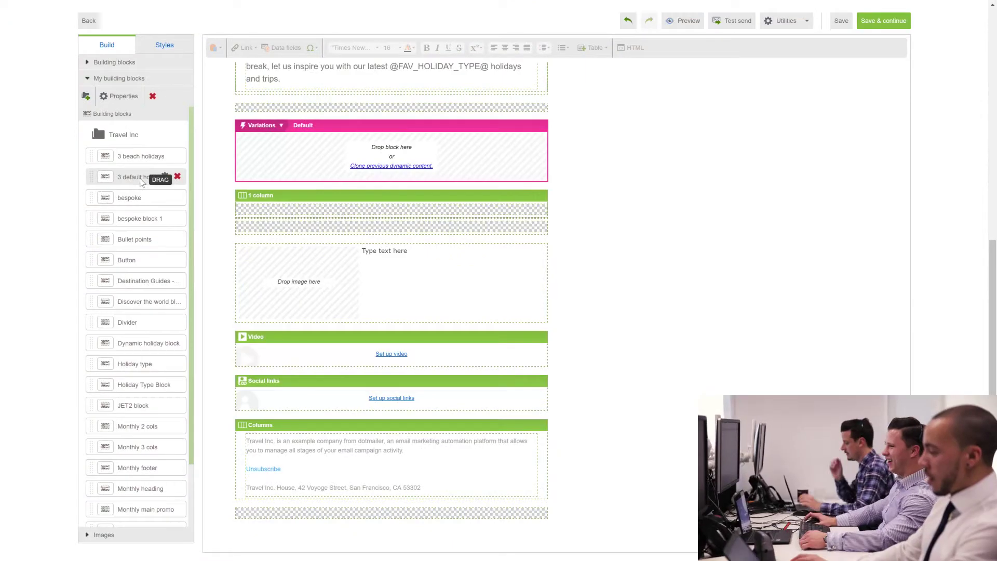
# - Drop the '3 default holidays' block (Lapland, Florida, St Lucia) into the Variations zone
pyautogui.moveTo(141, 181); pyautogui.dragTo(300, 143)
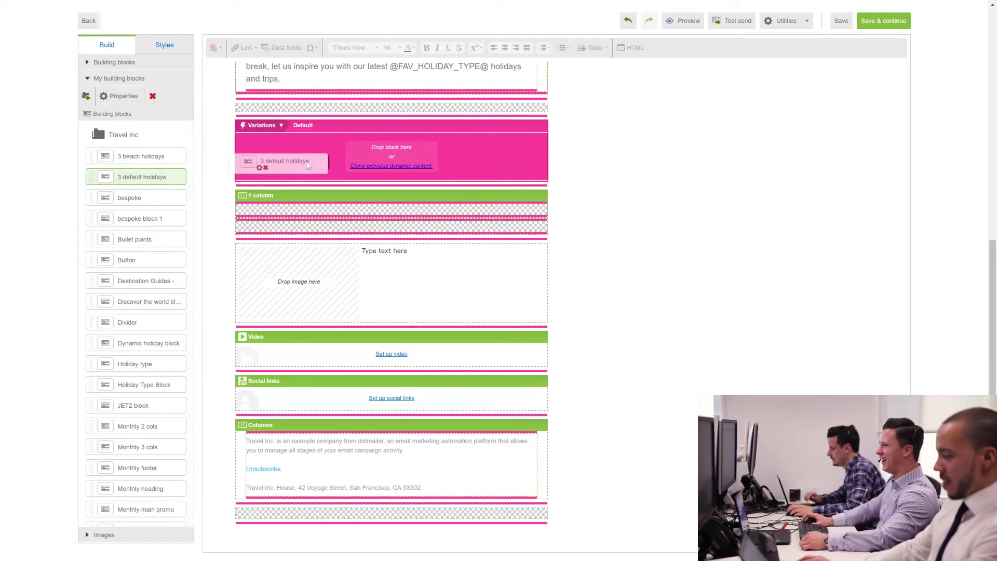